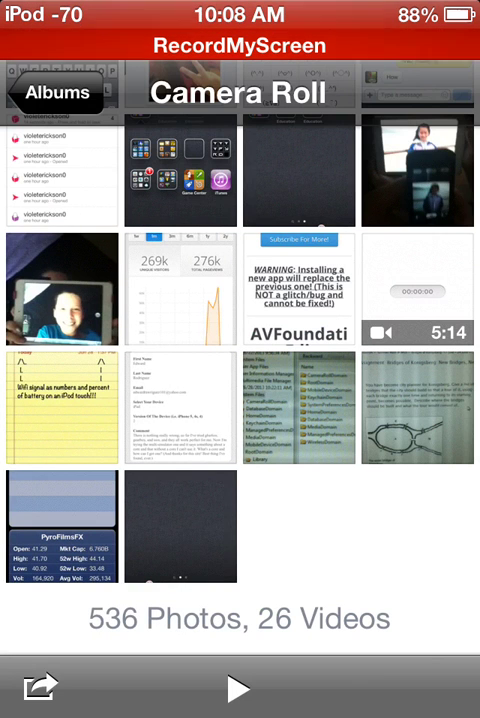
Open the most recent item in the Camera Roll
left_click(60, 528)
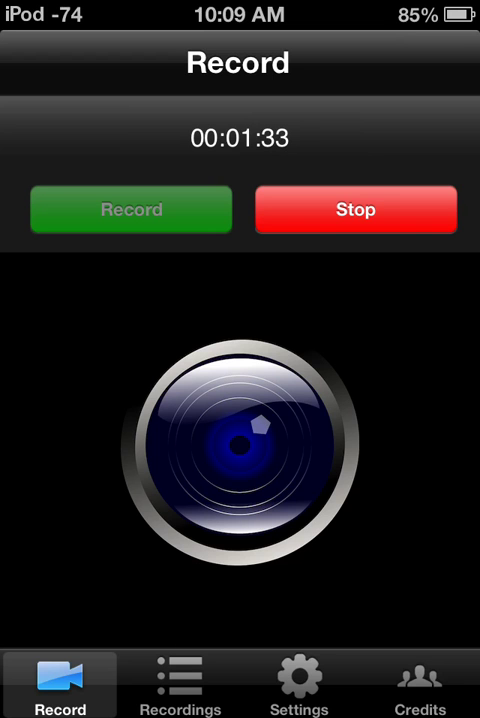
Reopen RecordMyScreen from the recent-apps bar, then return to the home screen
key("super")
double_click(240, 700)
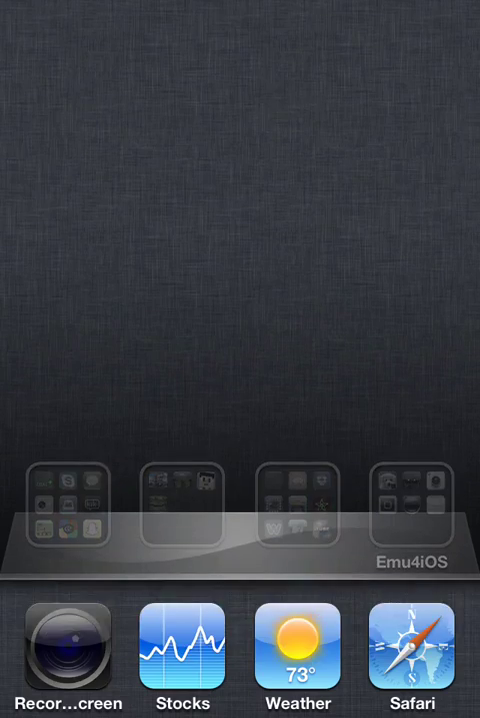
left_click(62, 660)
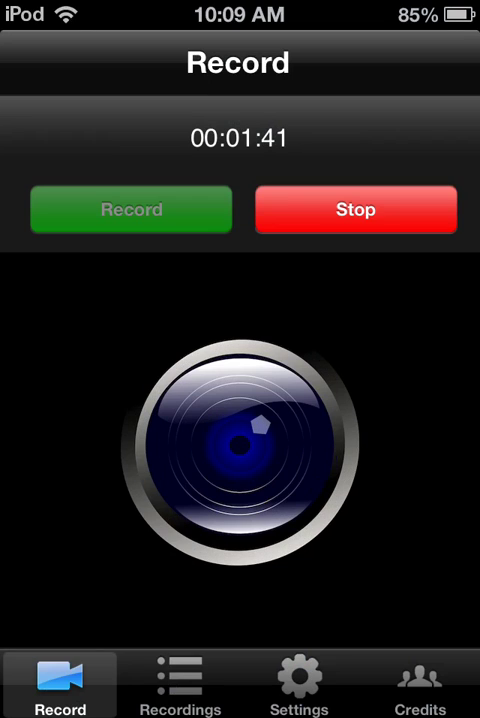
key("Home")
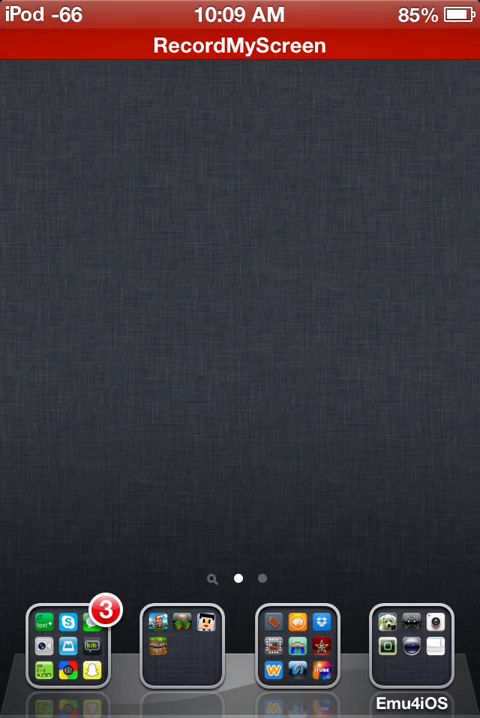
Flip home screen pages, reopen the recorder once more, and go back home
mouse_move(400, 300)
left_mouse_down()
mouse_move(100, 300)
mouse_move(400, 300)
left_mouse_up()
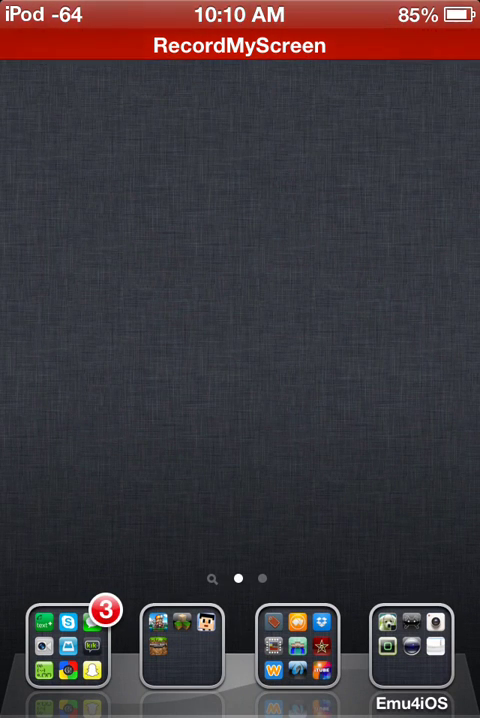
key("Home")
key("Home")
left_click(62, 658)
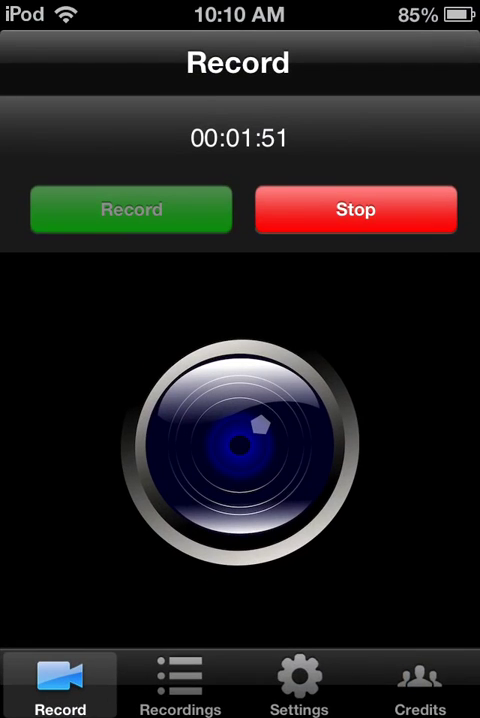
key("Home")
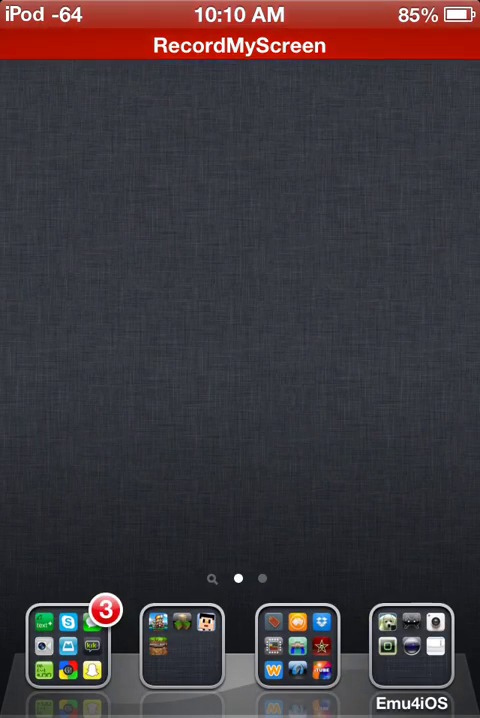
key("Home")
key("Home")
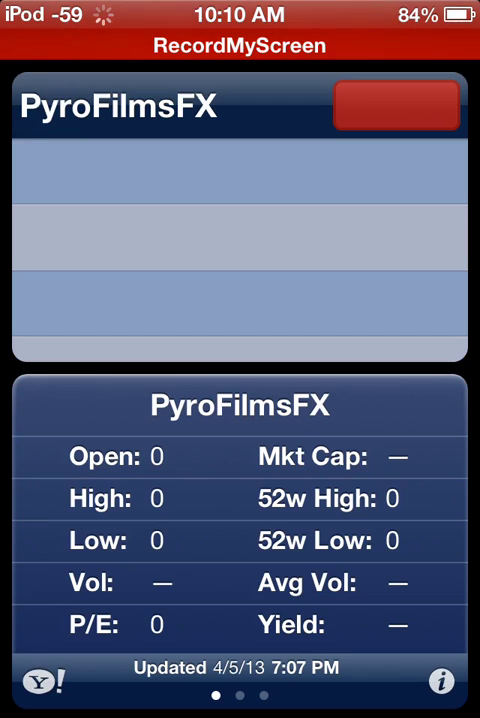
View the PyroFilmsFX price chart, the tracked-stocks list and the news panel
left_click_drag(360, 510, 120, 510)
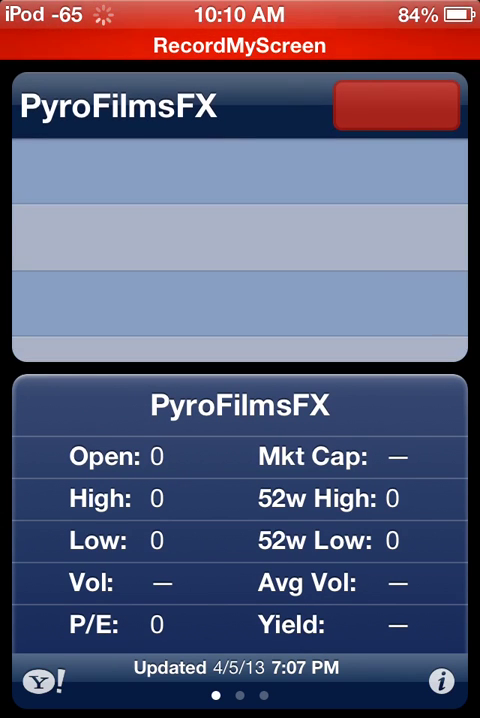
left_click(440, 681)
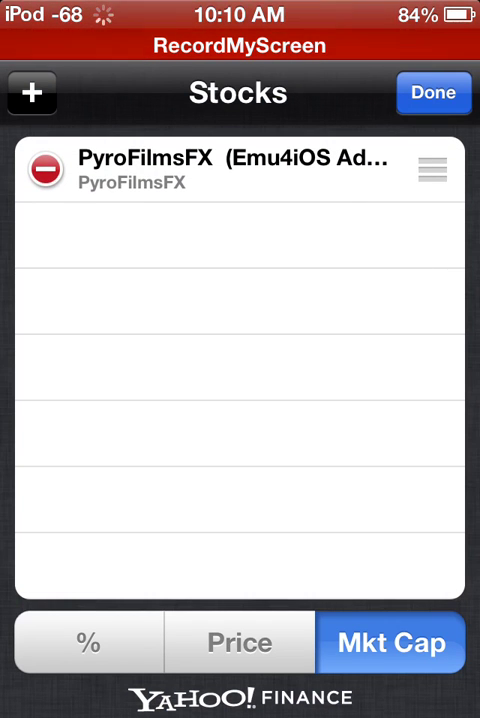
left_click(433, 92)
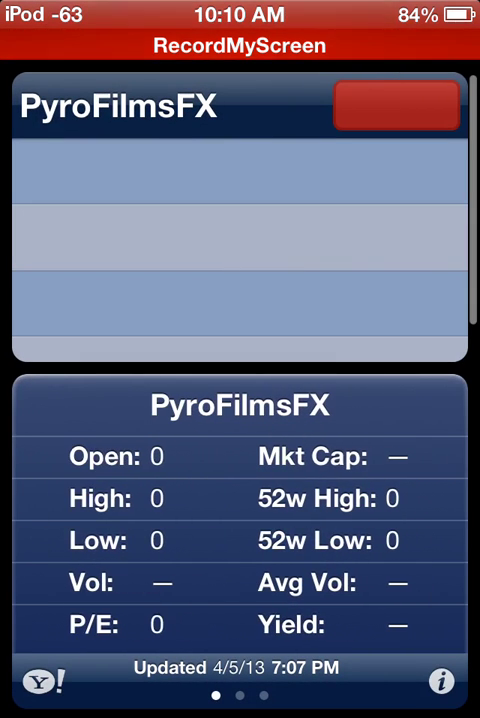
mouse_move(400, 500)
left_mouse_down()
mouse_move(80, 500)
mouse_move(400, 500)
left_mouse_up()
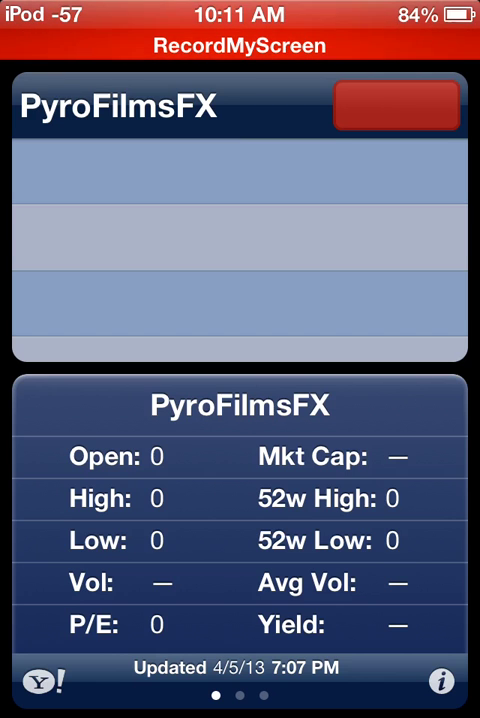
mouse_move(400, 500)
left_mouse_down()
mouse_move(80, 500)
mouse_move(400, 500)
left_mouse_up()
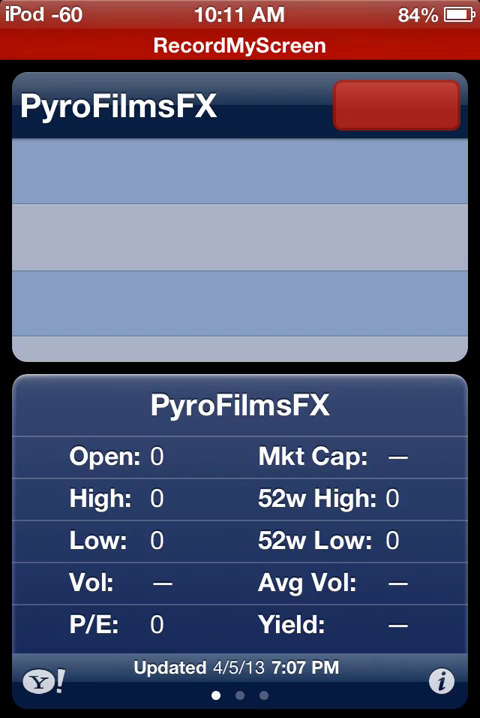
Page through the chart, news and details panels, then reach Safari's blank page
left_click_drag(350, 520, 220, 520)
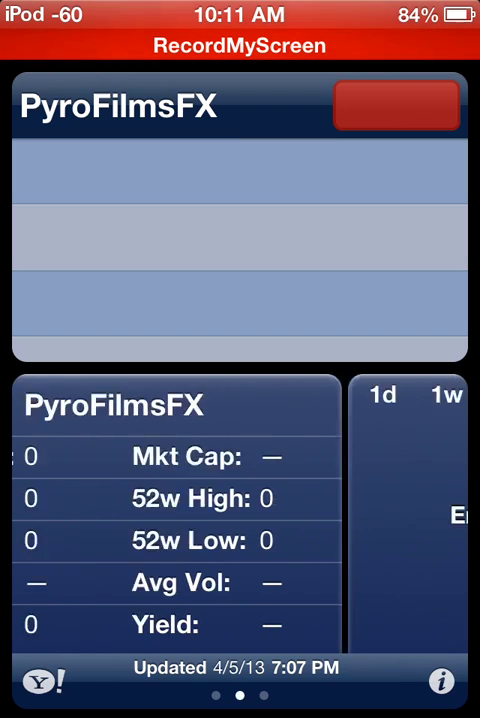
mouse_move(350, 520)
left_mouse_down()
mouse_move(100, 520)
mouse_move(400, 520)
mouse_move(130, 520)
left_mouse_up()
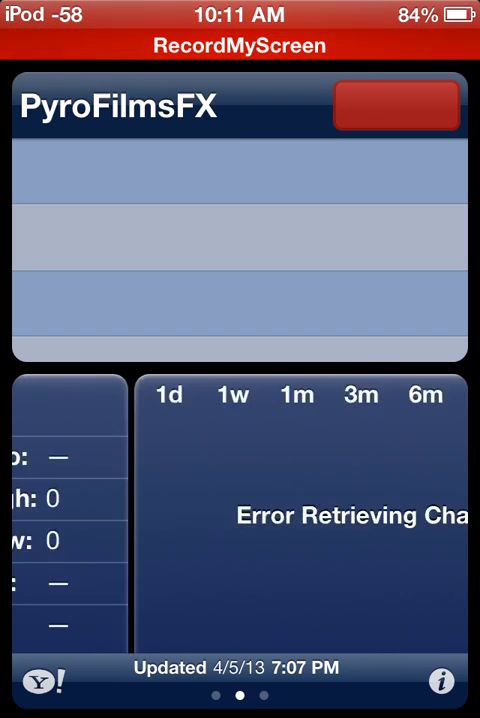
left_click_drag(300, 520, 150, 520)
left_click_drag(350, 520, 100, 520)
left_click_drag(130, 520, 400, 520)
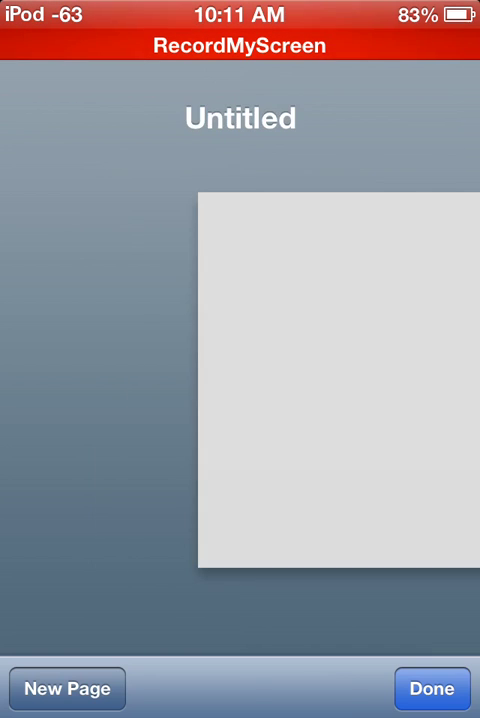
left_click(431, 688)
Remove Stocks from the recent-apps tray
key("super")
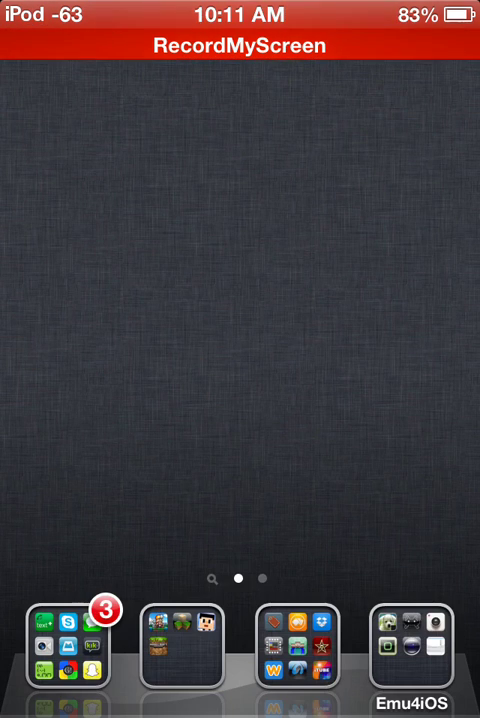
key("super")
key("super")
left_click(182, 645)
left_click(140, 605)
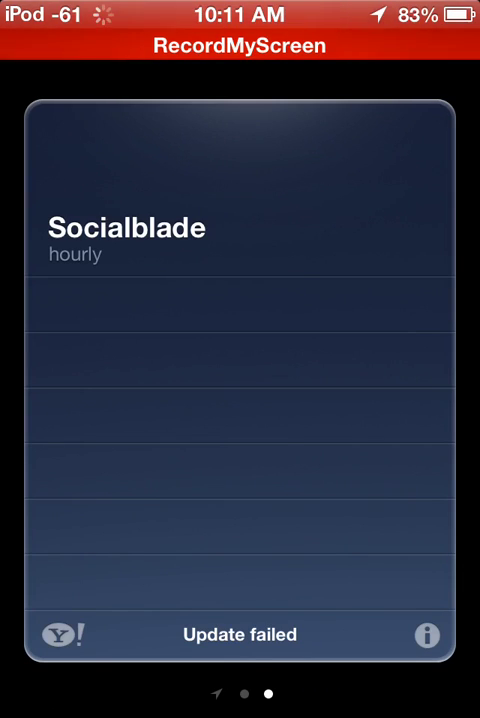
Swipe between the Emu4iOS and Socialblade bookmark widgets in Weather
left_click_drag(120, 350, 360, 350)
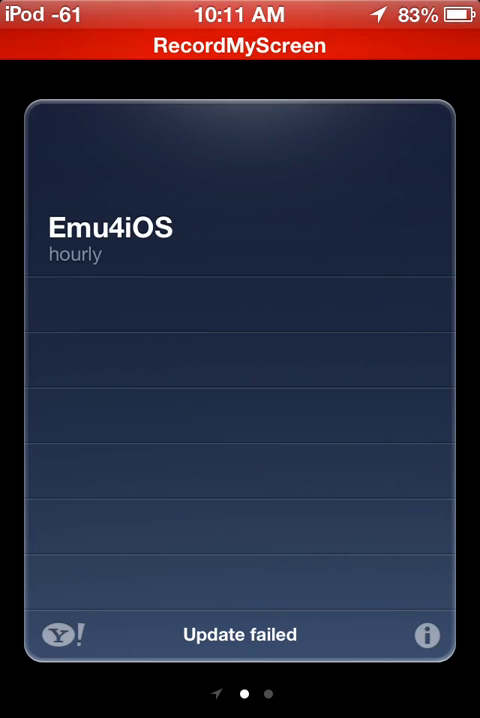
mouse_move(360, 350)
left_mouse_down()
mouse_move(120, 350)
mouse_move(360, 350)
left_mouse_up()
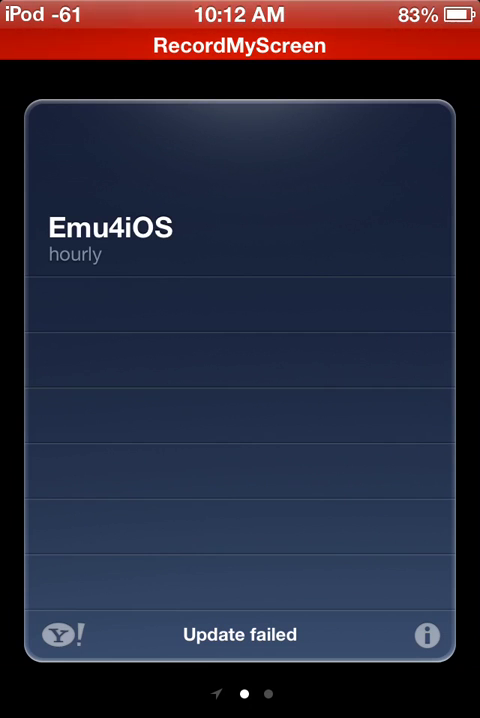
left_click_drag(380, 360, 100, 360)
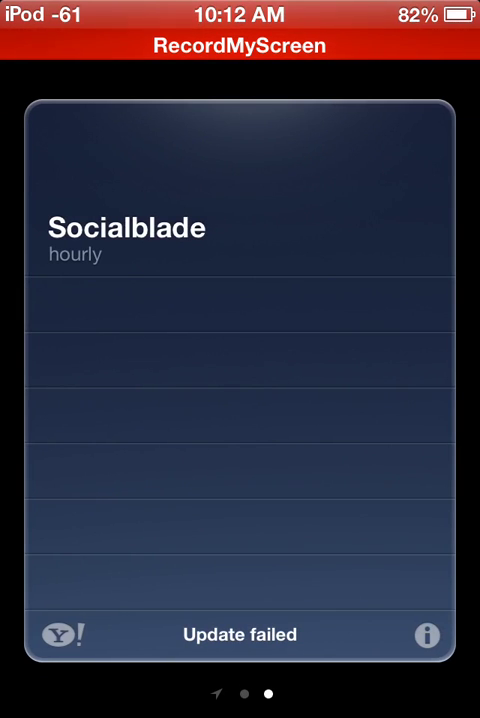
mouse_move(300, 360)
left_mouse_down()
mouse_move(262, 360)
mouse_move(420, 360)
left_mouse_up()
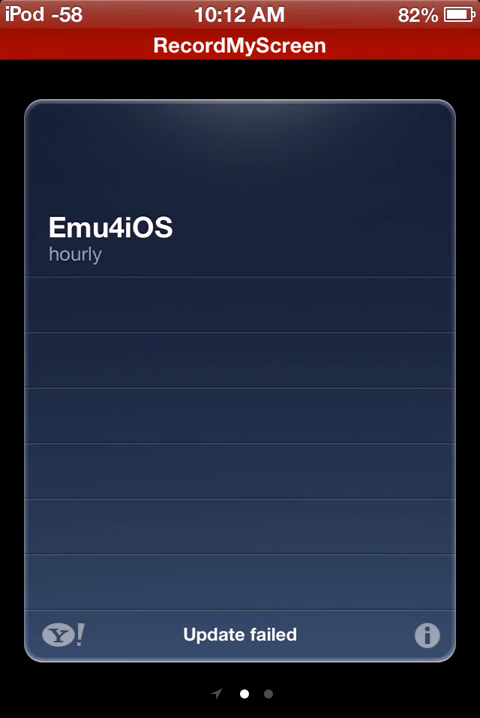
mouse_move(380, 400)
left_mouse_down()
mouse_move(100, 400)
mouse_move(380, 400)
left_mouse_up()
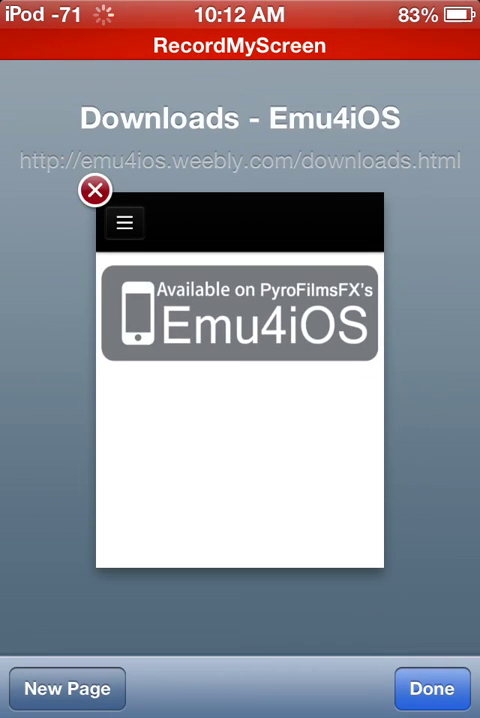
Open the Socialblade widget's YouTube stats page from Weather, then start a new Safari page
left_click(67, 688)
key("super")
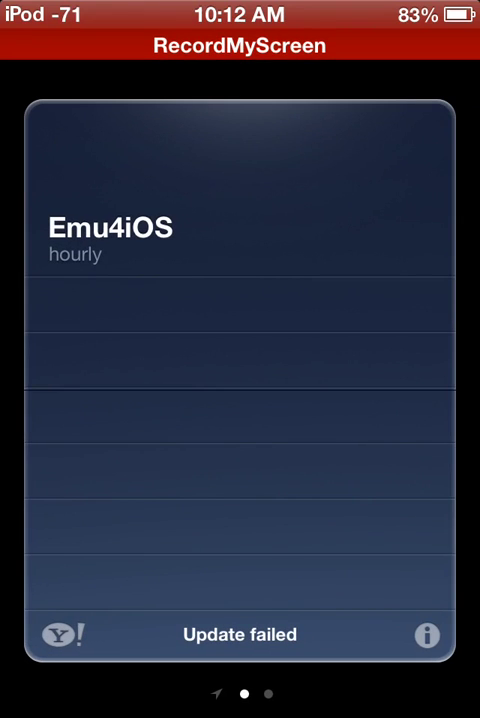
left_click_drag(380, 400, 80, 400)
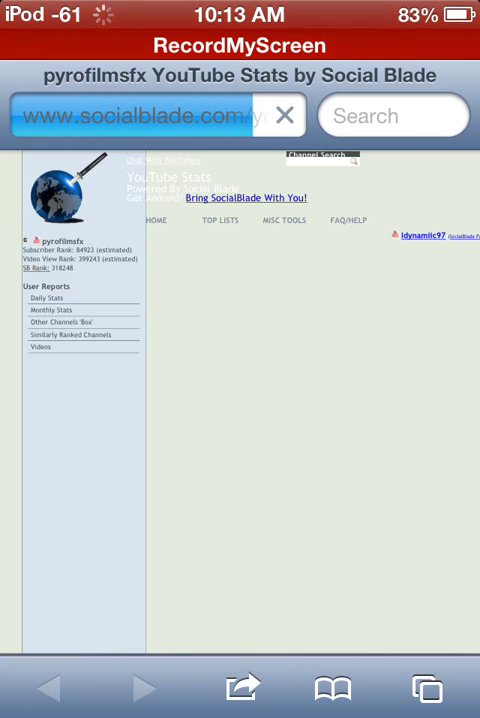
scroll(240, 400, "down", 4)
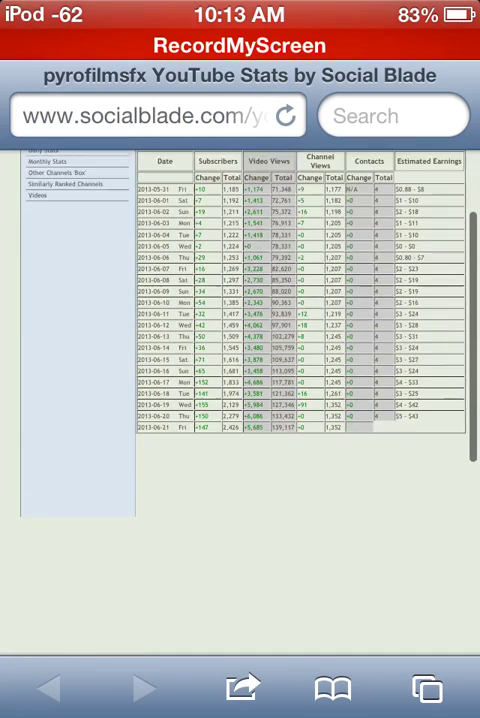
scroll(240, 350, "up", 3)
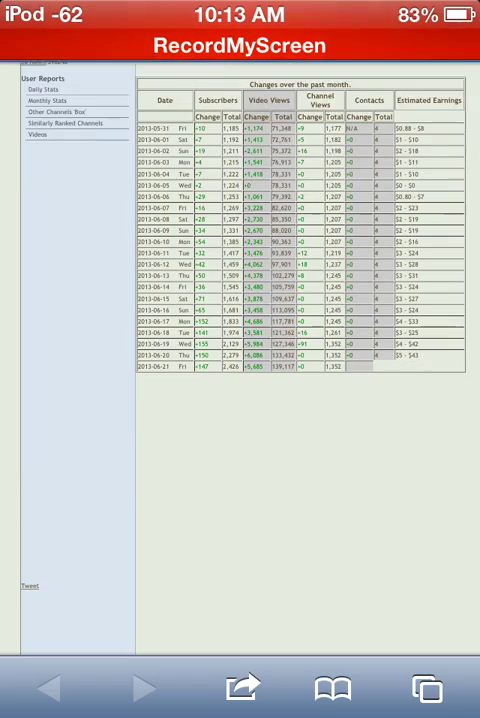
scroll(240, 350, "up", 3)
scroll(240, 350, "up", 3)
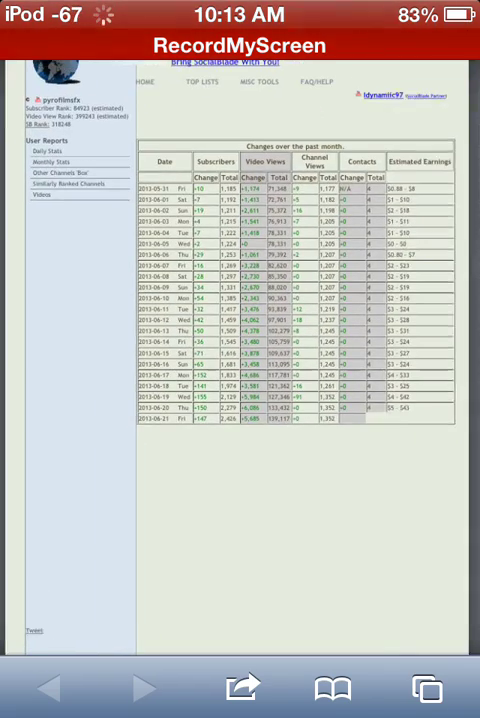
left_click(427, 688)
left_click(67, 626)
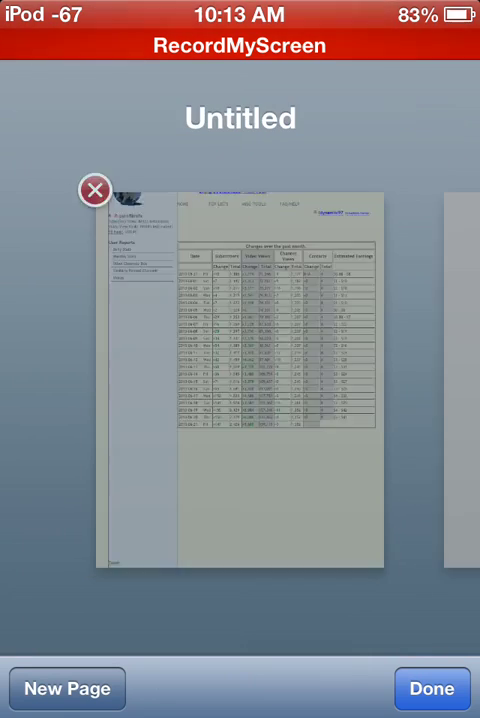
Remove Safari and Weather from the recent-apps tray, then move to the next home page
key("super")
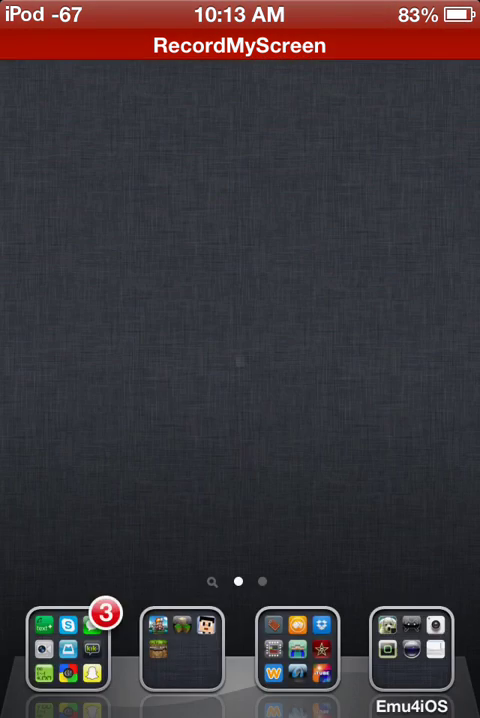
key("super")
key("super")
left_click(67, 645)
left_click(30, 605)
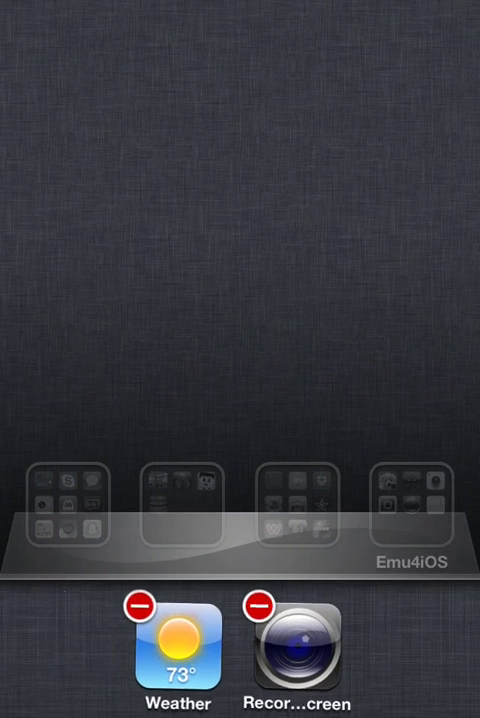
left_click(130, 605)
key("super")
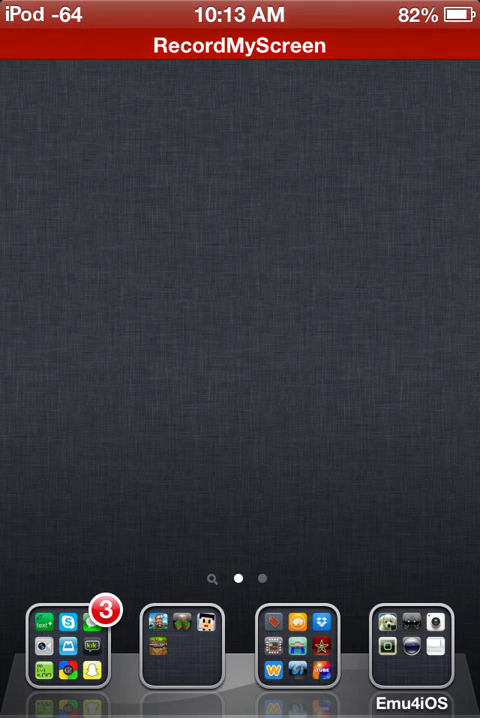
left_click_drag(400, 300, 80, 300)
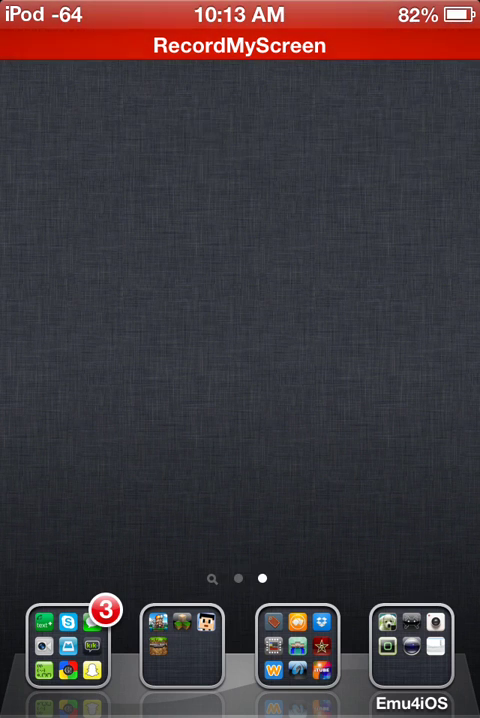